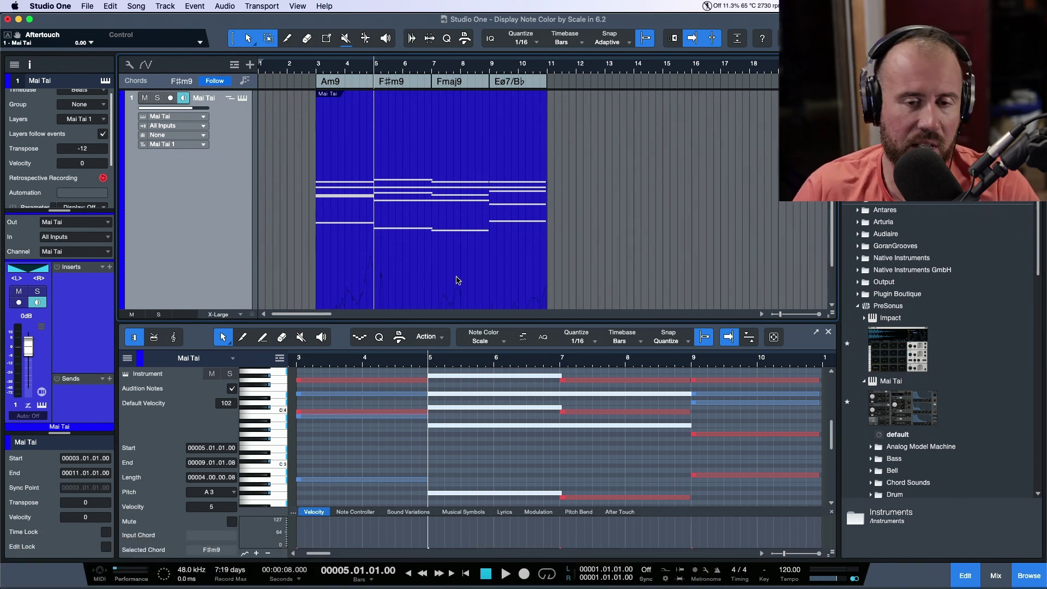
Switch the Mai Tai notes' Note Color to Part, then back to Scale so out-of-key notes show red.
key(l)
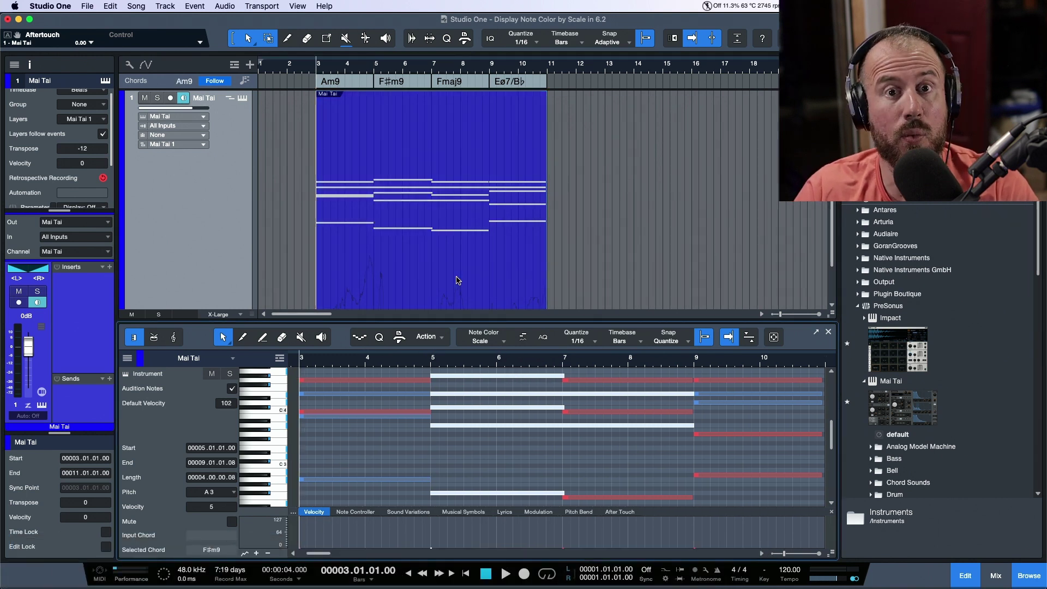
click(504, 346)
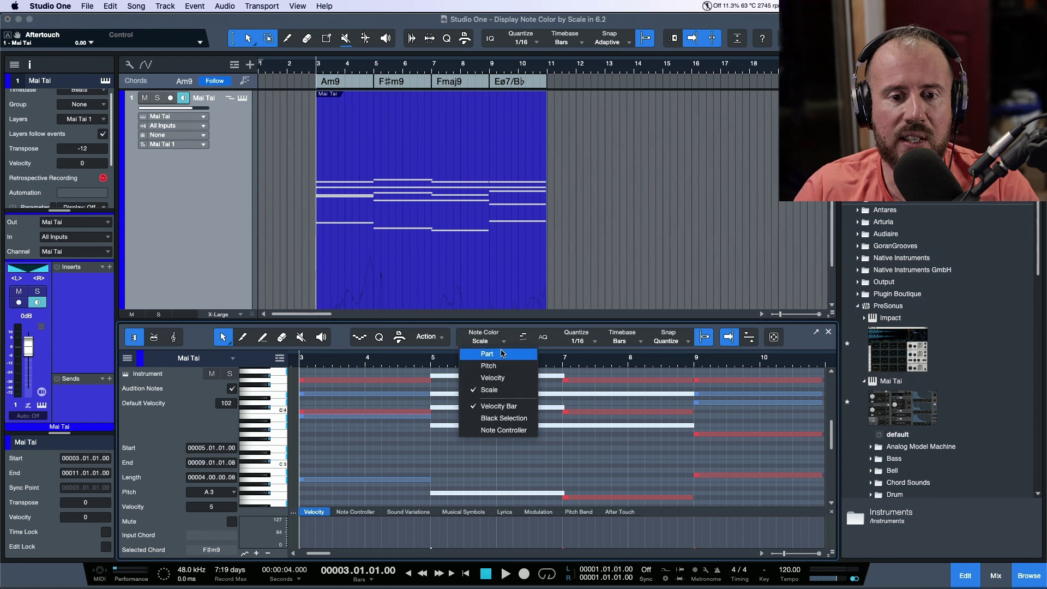
click(501, 352)
click(529, 449)
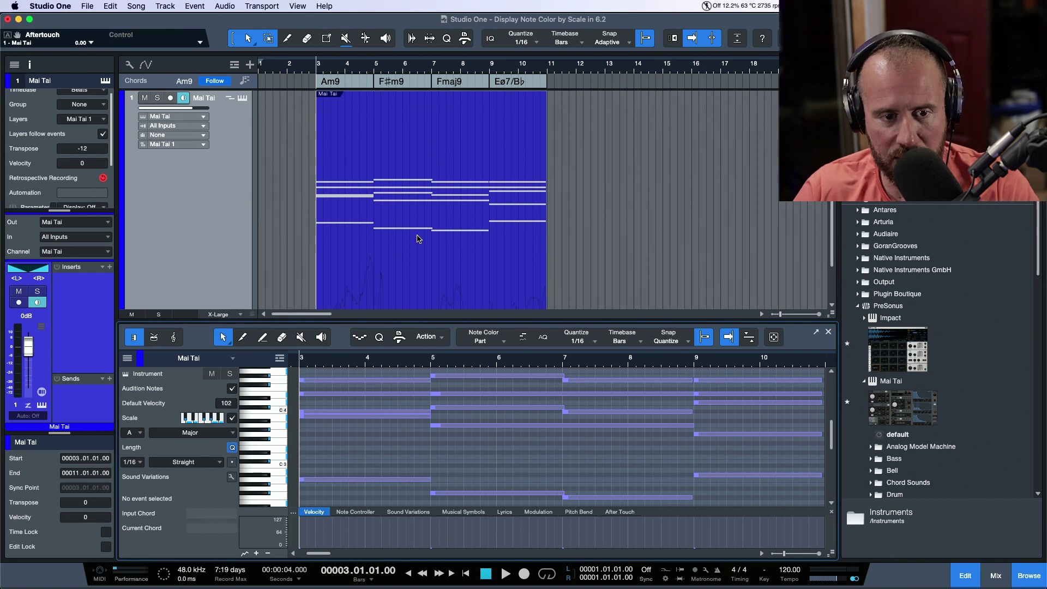
click(491, 334)
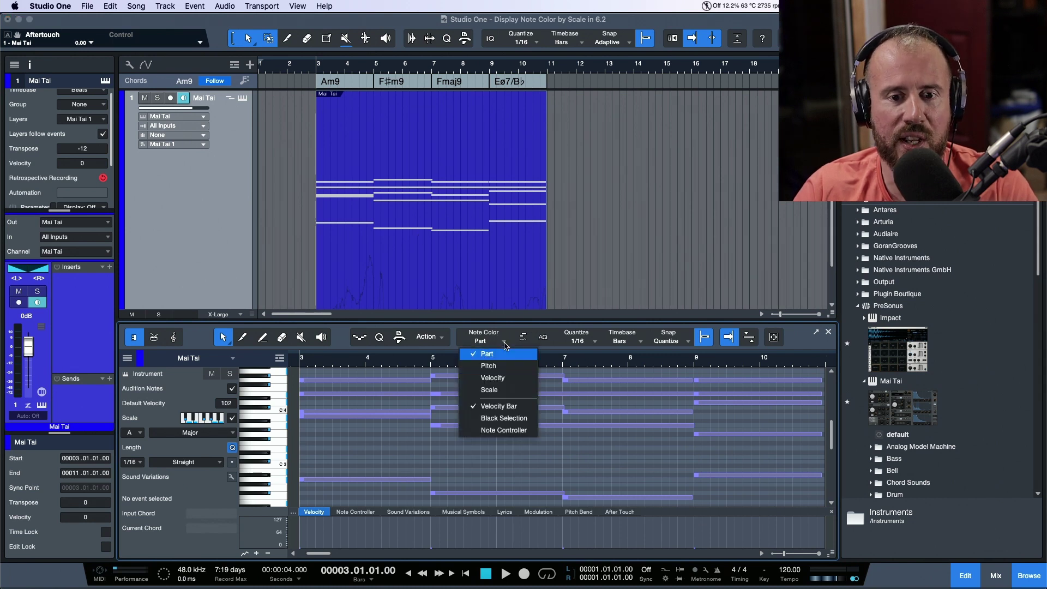
click(491, 390)
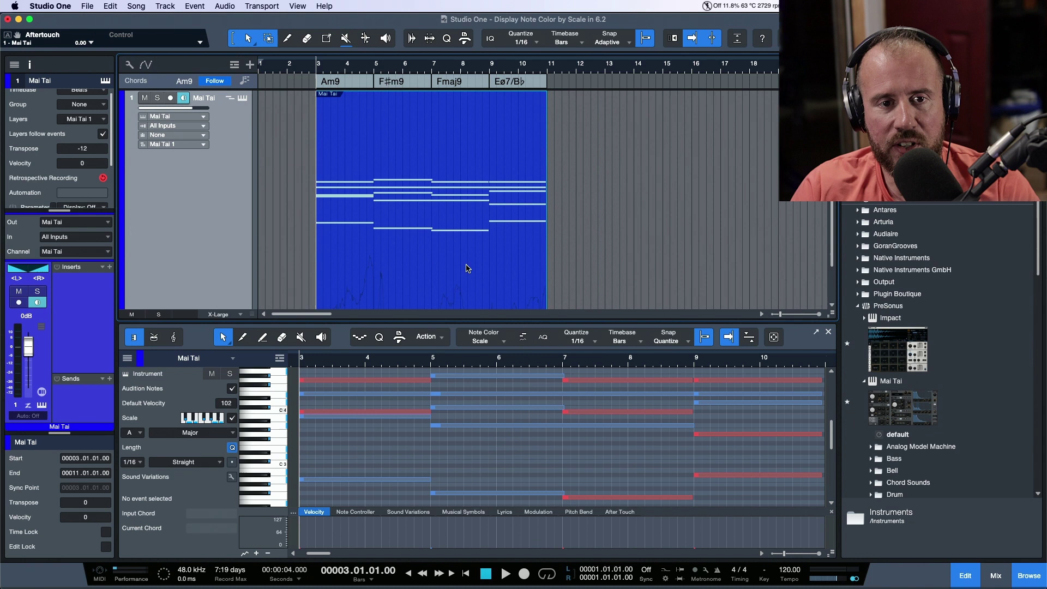
scroll(48, 179, down, 5)
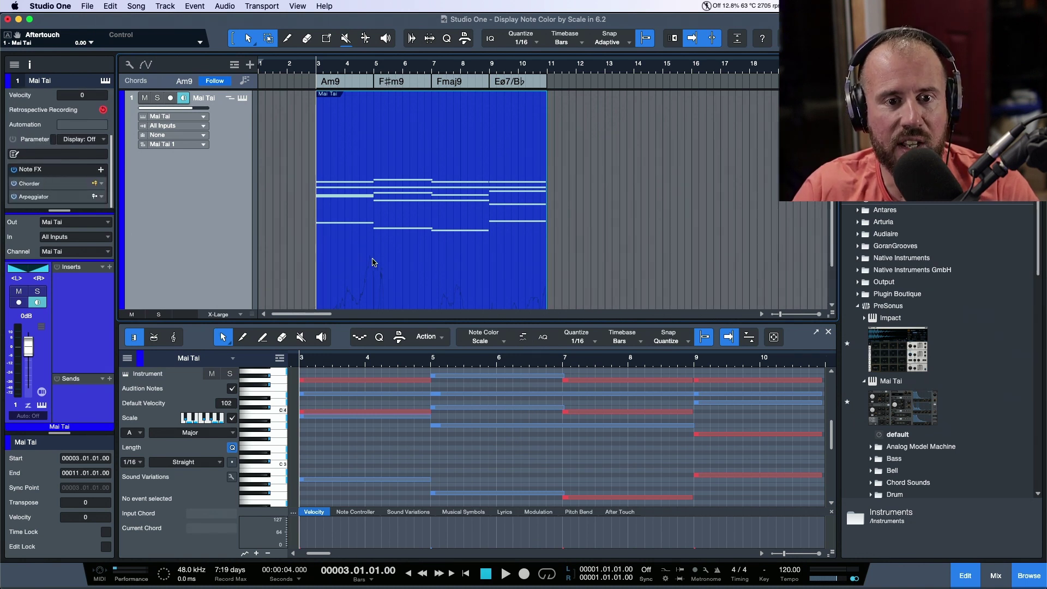
key(space)
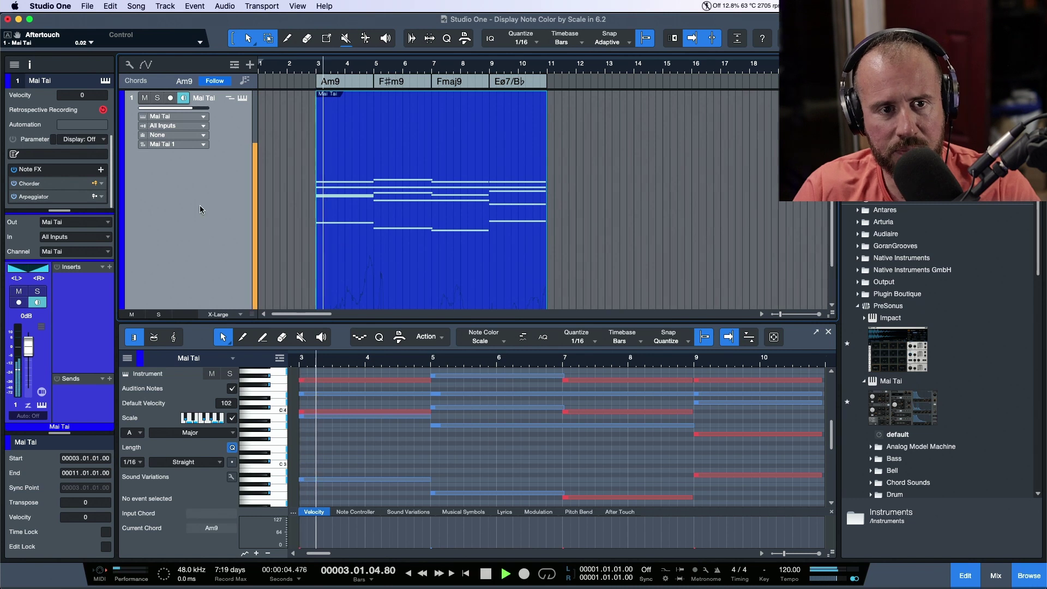
scroll(33, 152, up, 5)
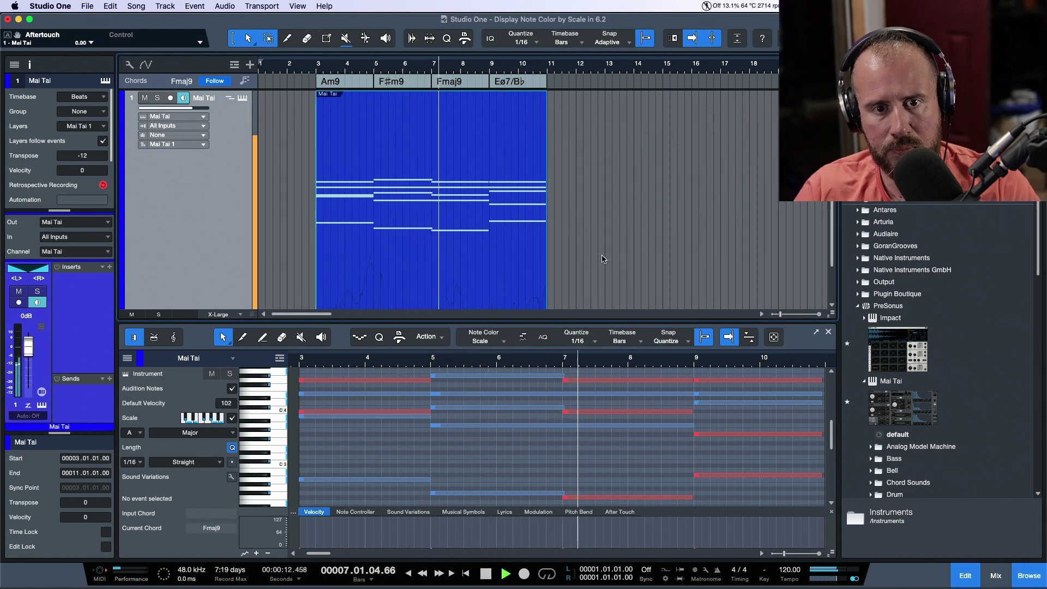
key(space)
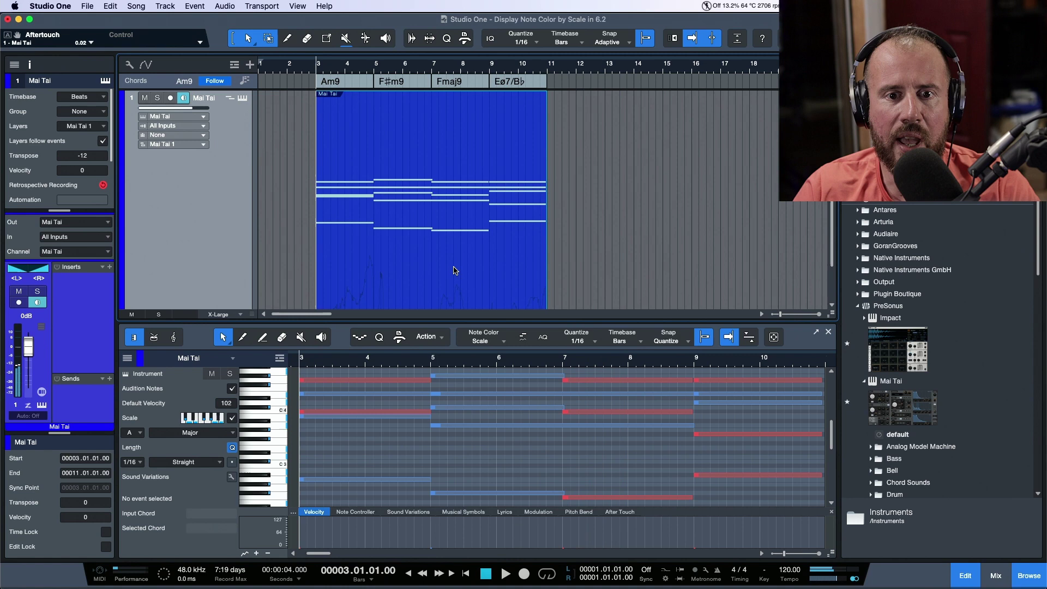
Render the arpeggiated Mai Tai instrument track into individual MIDI notes.
key(super+b)
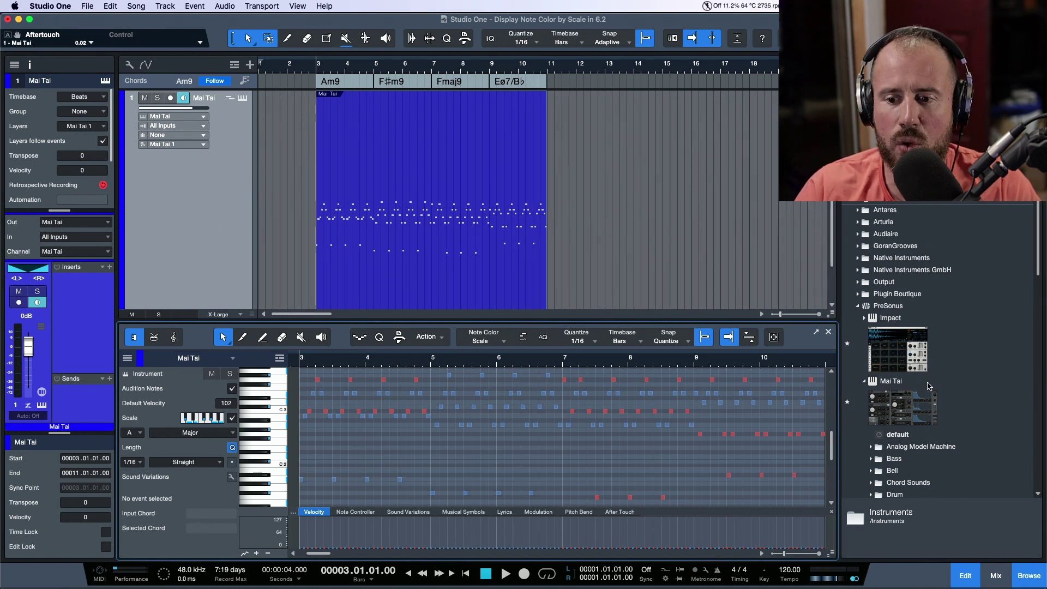
Hide the browser and move the four red G3 notes in bars 3–4 down to F#3.
click(1036, 576)
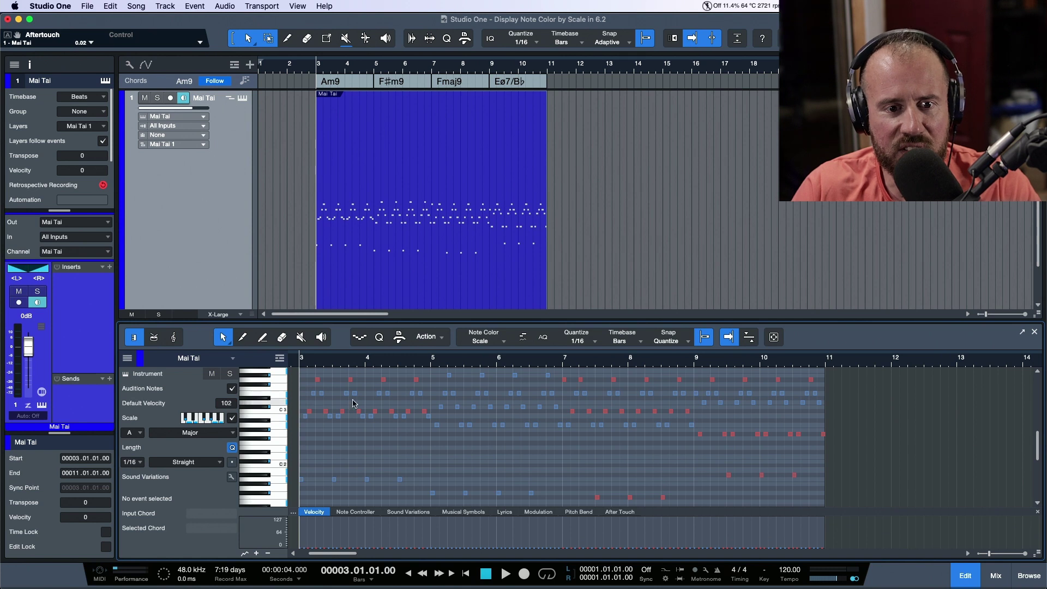
drag(313, 374, 424, 384)
key(Down)
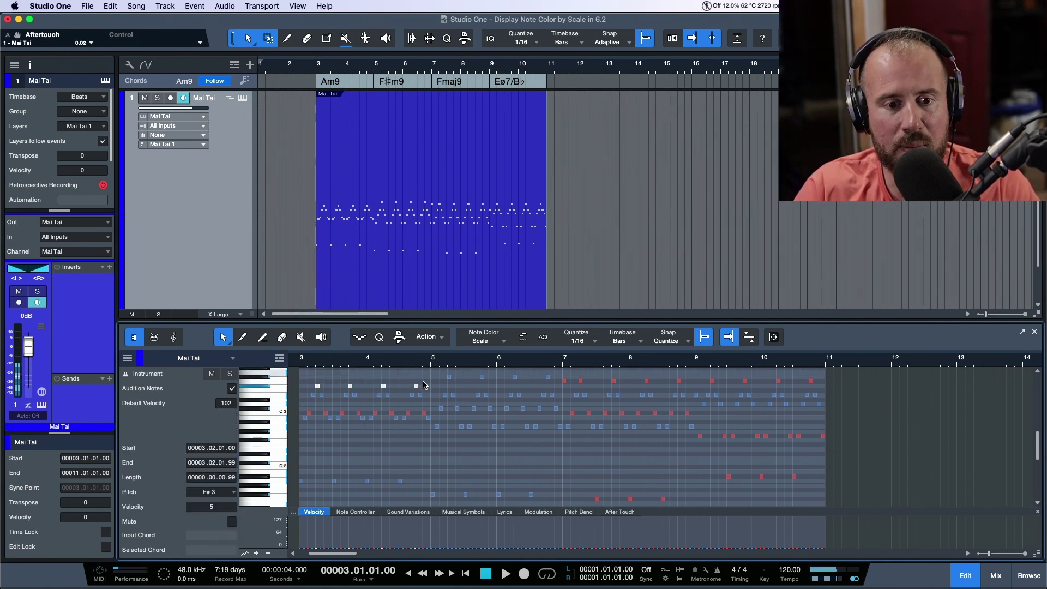
click(429, 378)
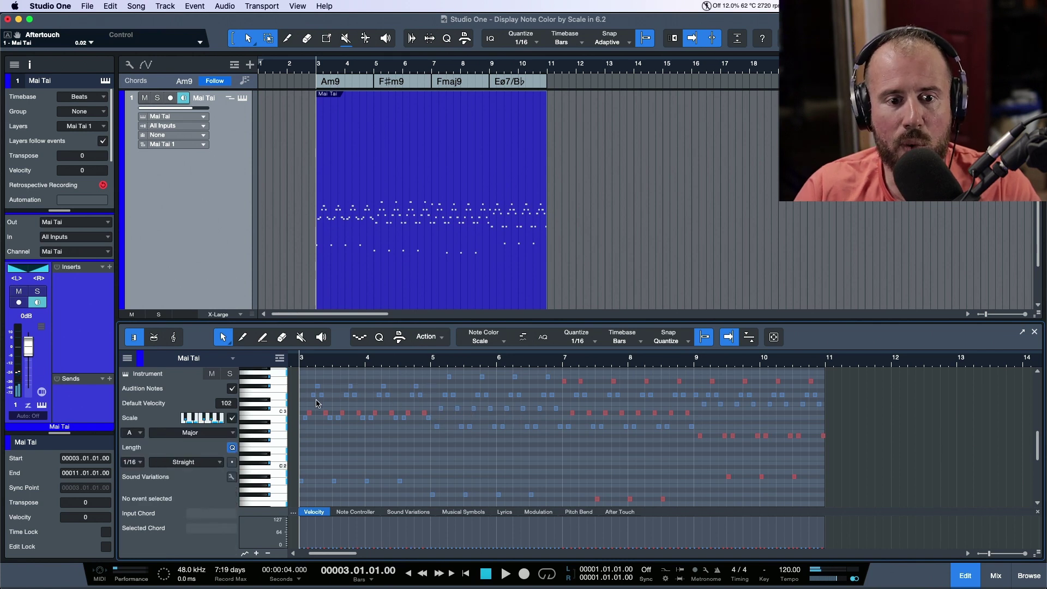
Raise the eight red C3 notes to C#3 and play back the corrected part.
drag(307, 398, 429, 415)
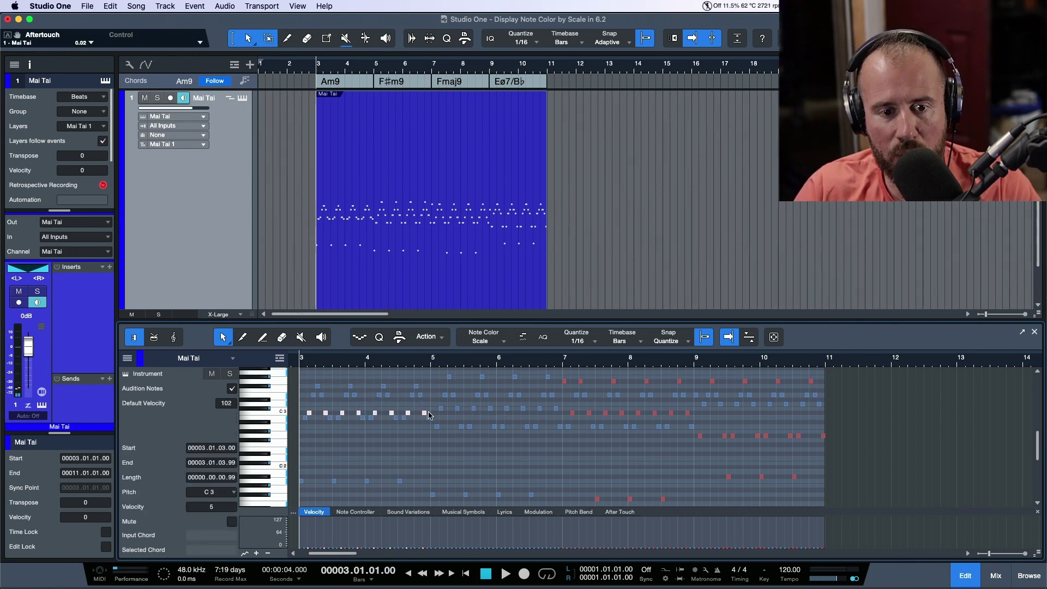
key(Up)
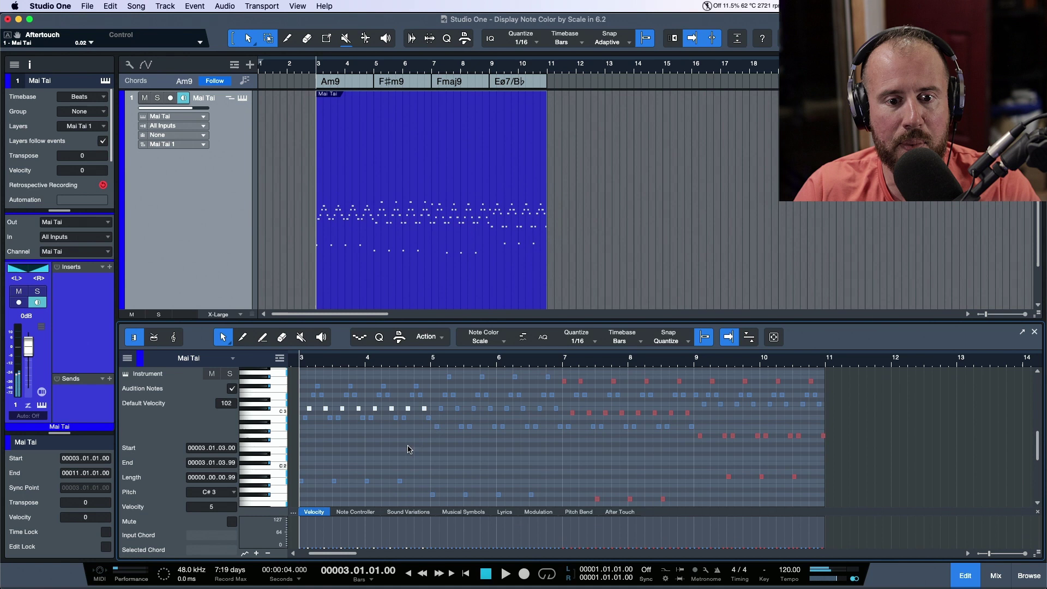
click(409, 450)
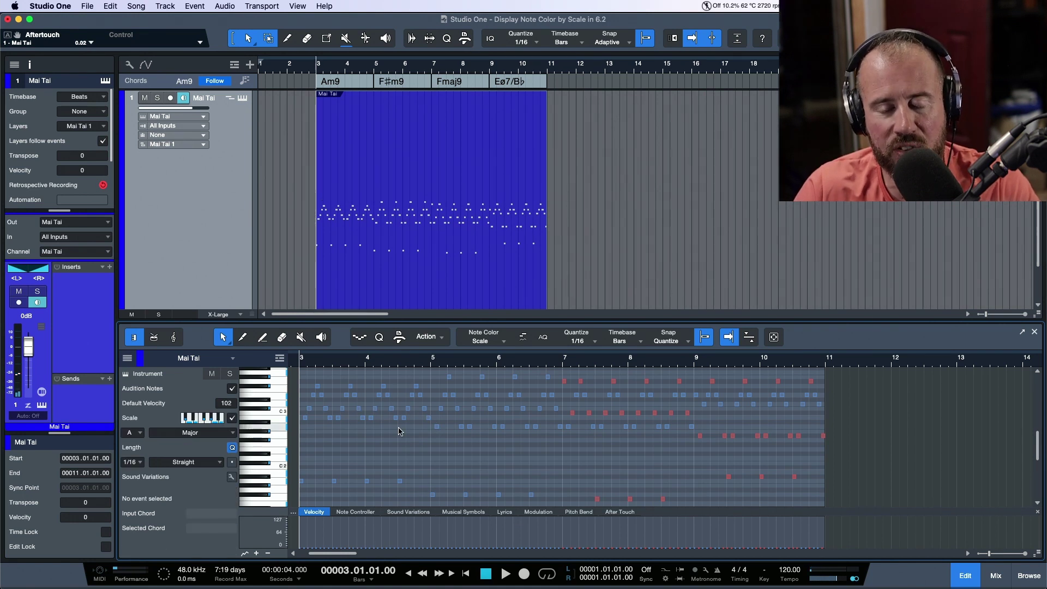
key(space)
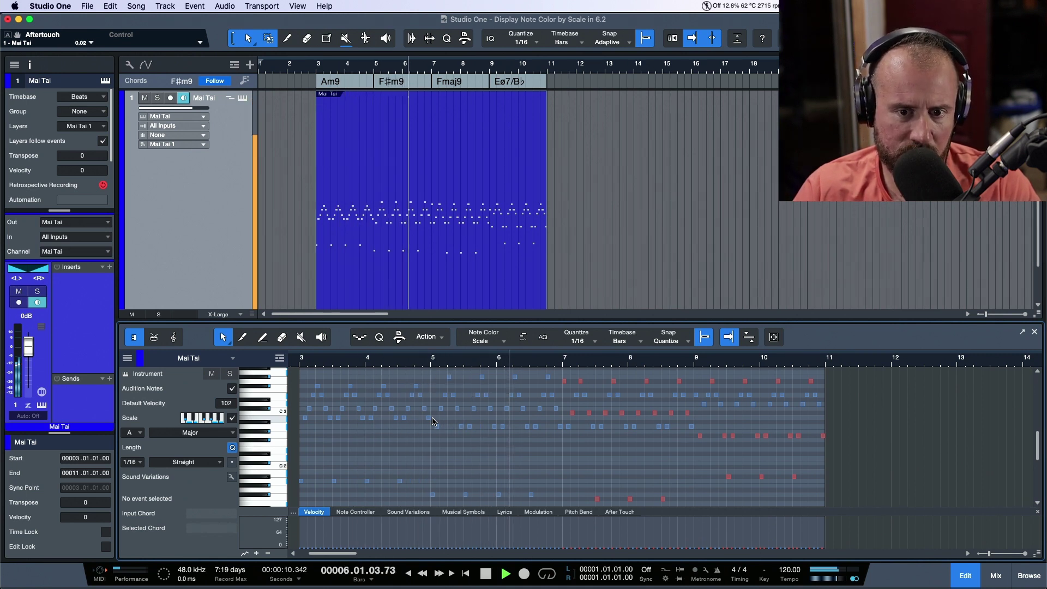
Replay the part to compare, then range-select the Mai Tai part from bar 7 onward.
key(space)
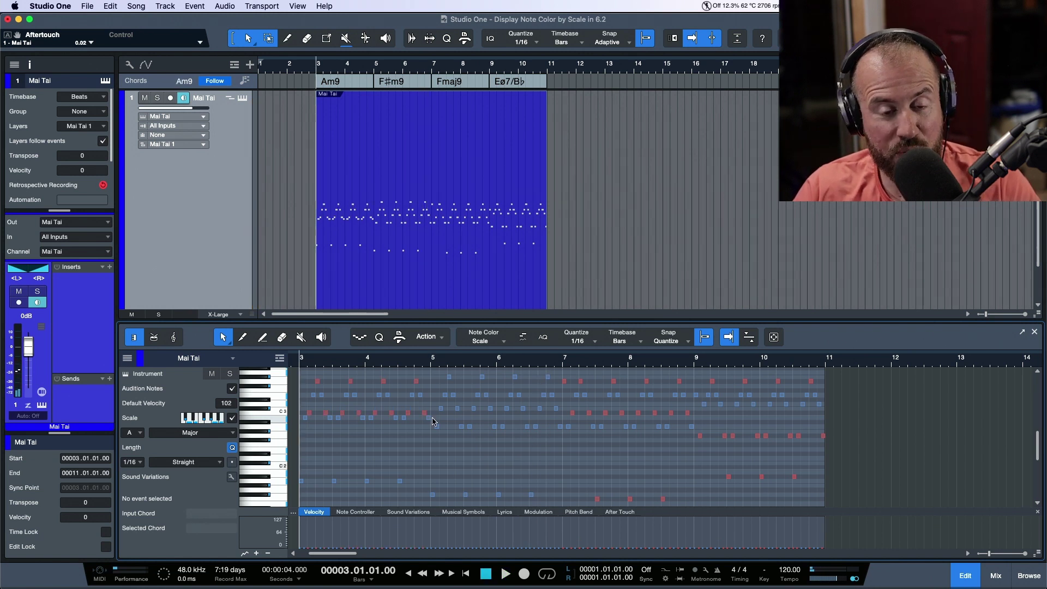
key(space)
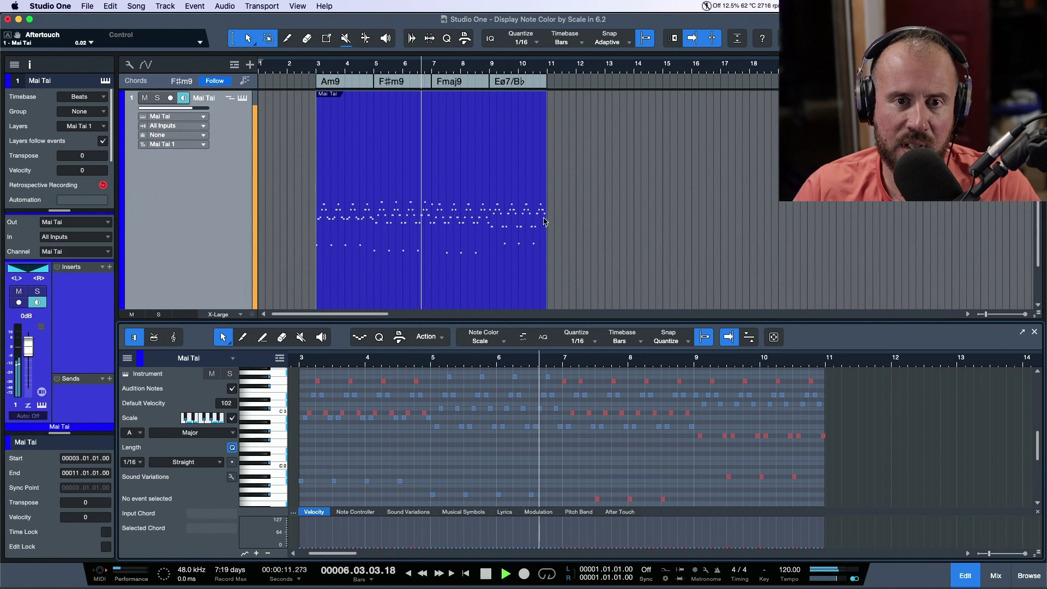
key(space)
drag(619, 171, 431, 194)
Delete the part after bar 7 and shift red G3 notes to F#3 and C3 notes to C#3.
key(Delete)
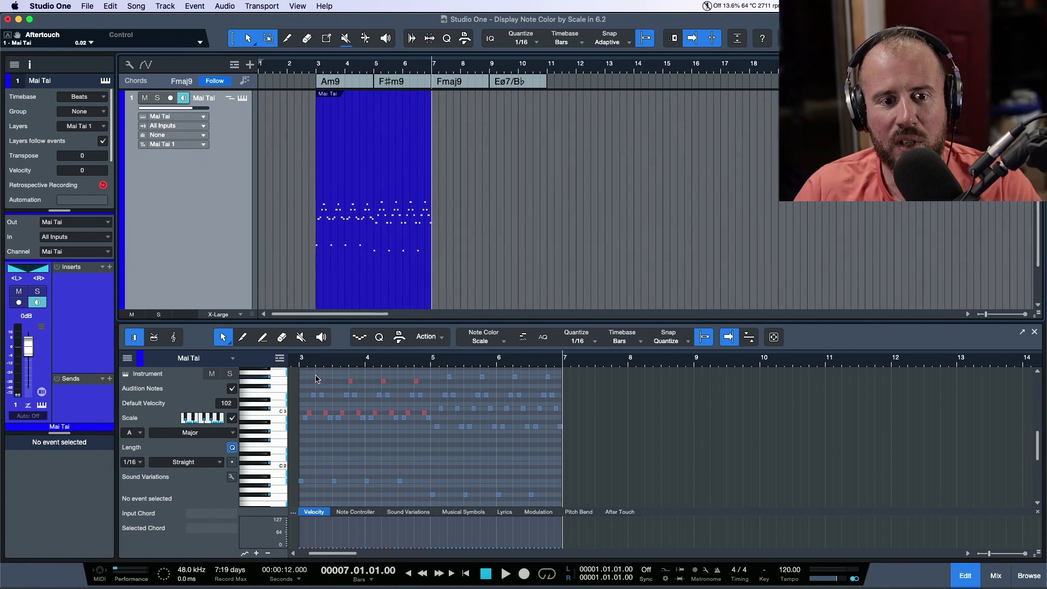
drag(316, 379, 429, 386)
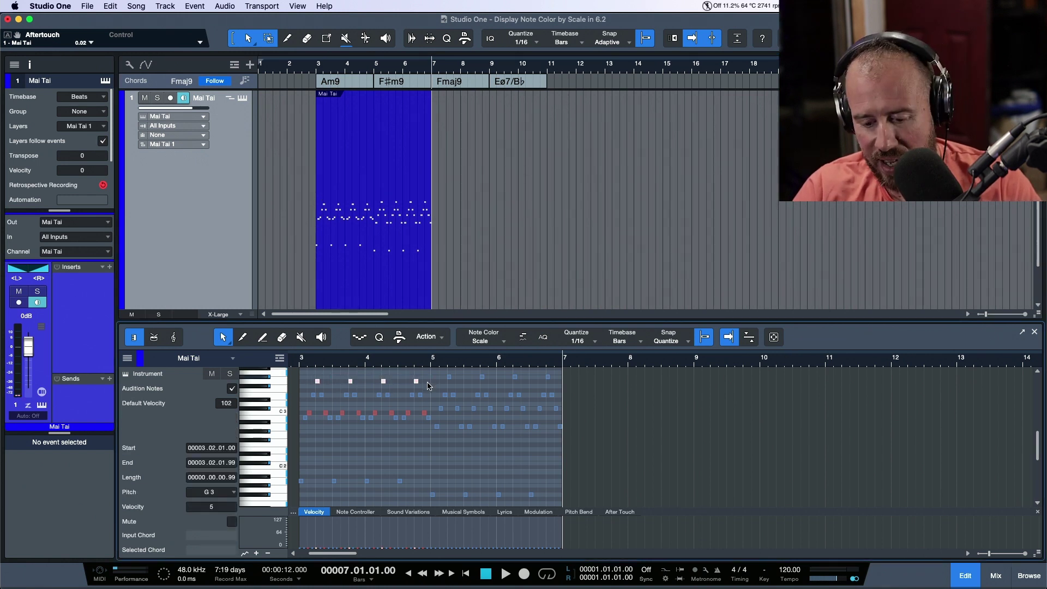
key(alt+Down)
drag(307, 402, 436, 416)
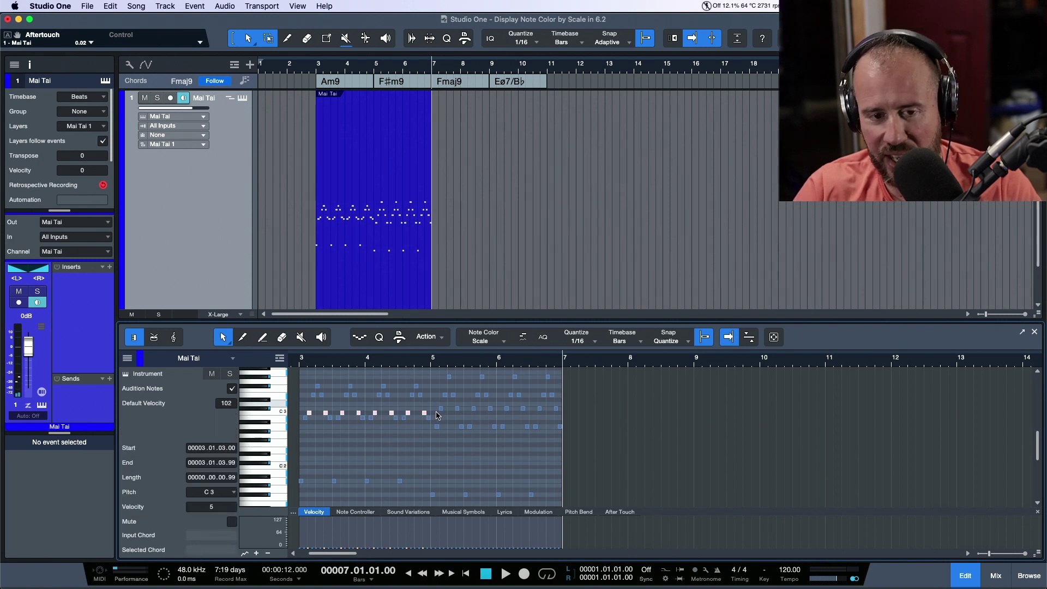
key(alt+Up)
Duplicate the Mai Tai part to bars 7–11 and merge both copies into one event.
click(385, 262)
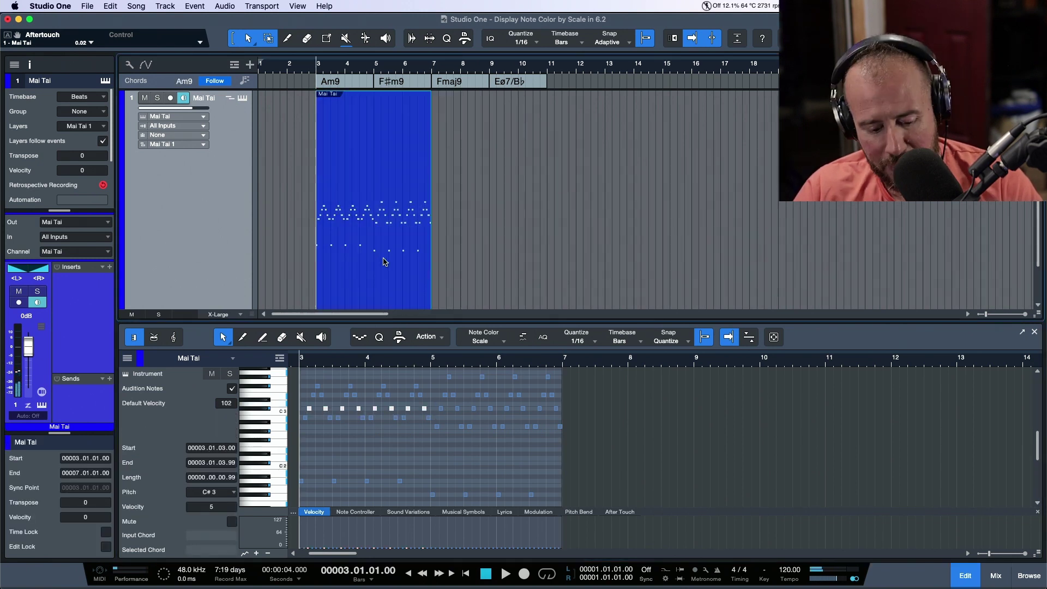
key(d)
click(347, 256)
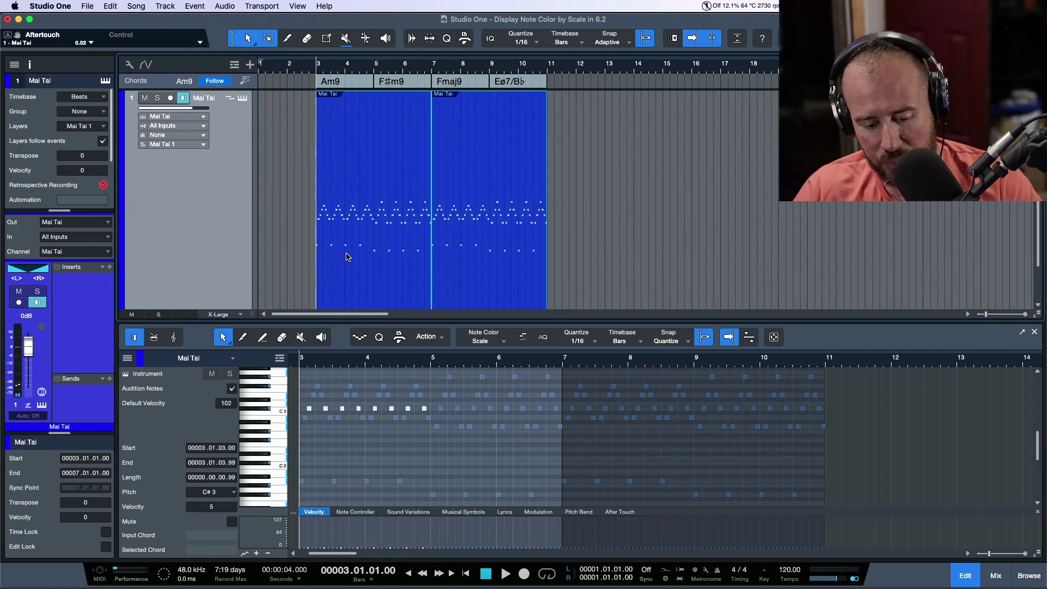
key(g)
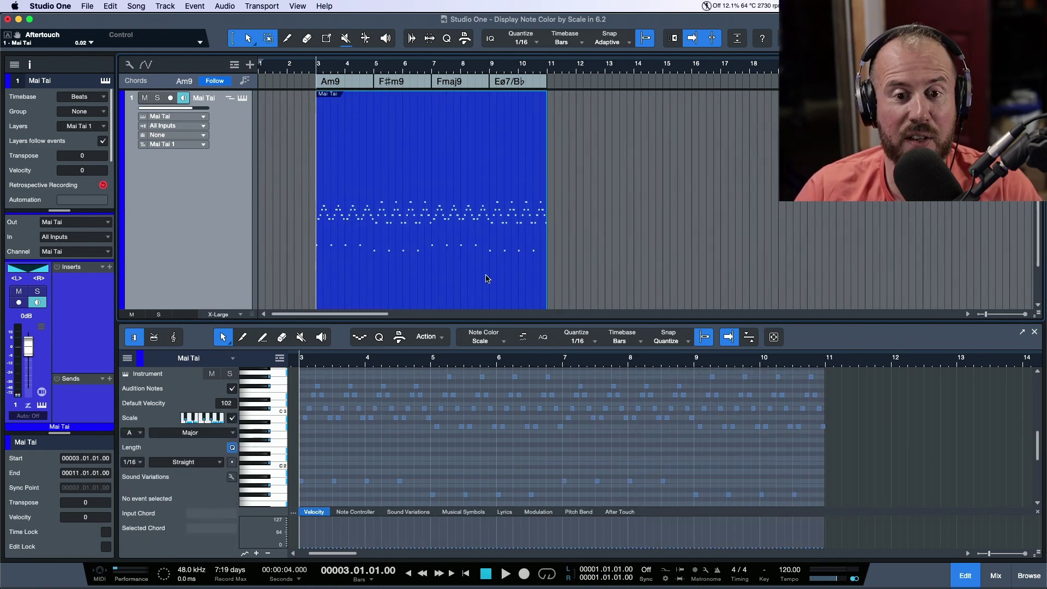
key(space)
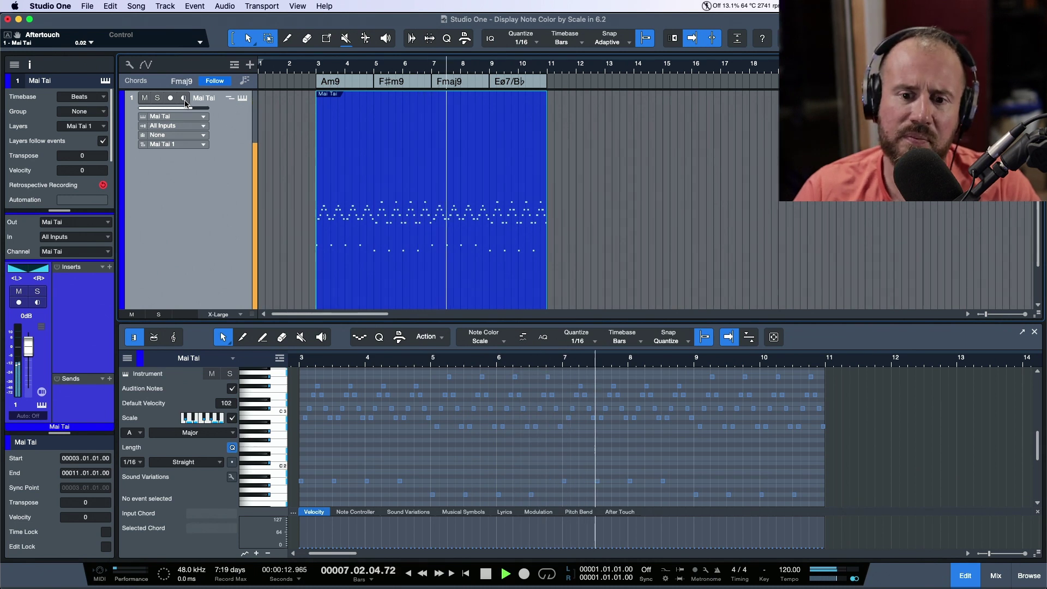
key(space)
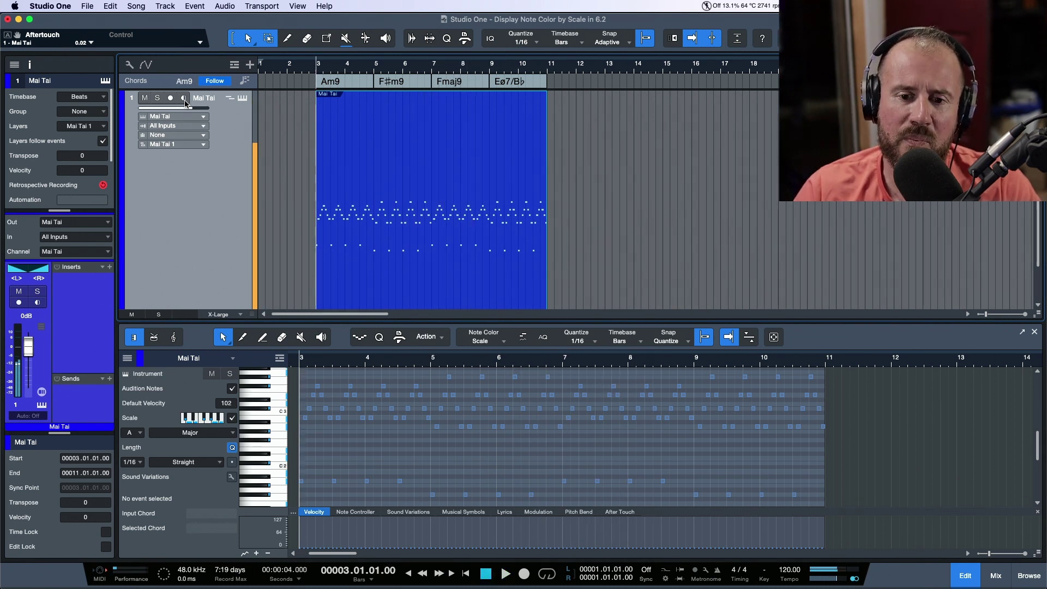